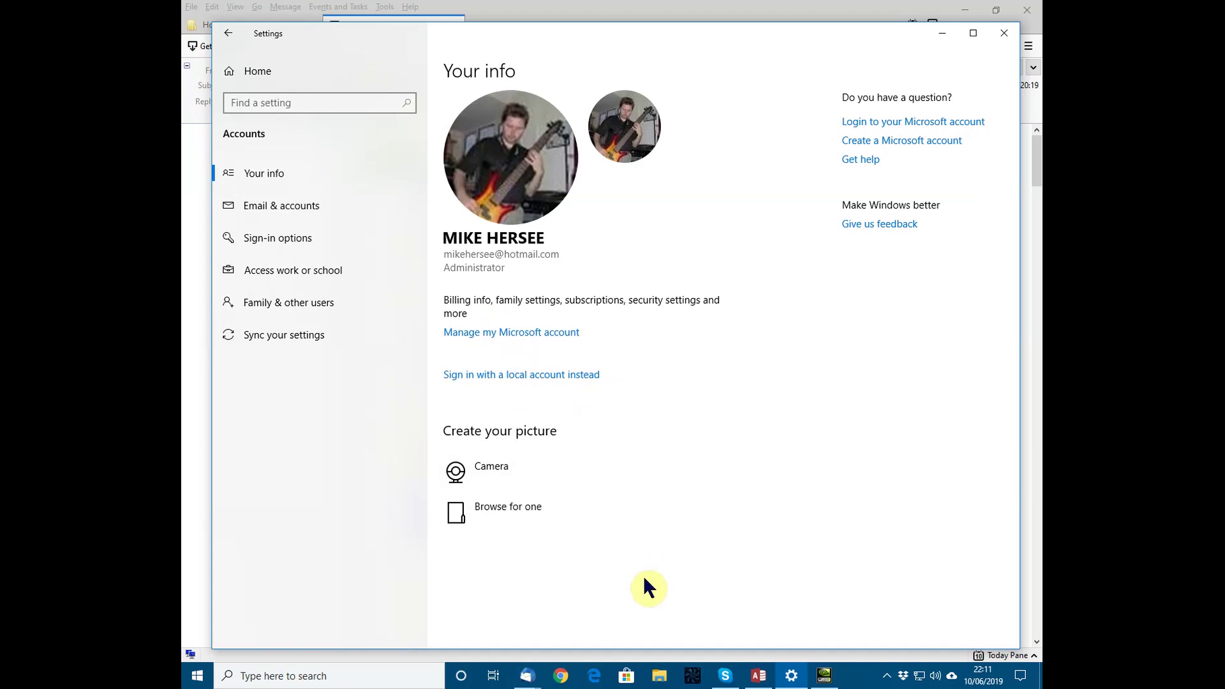
# Step: Switch to the NVIDIA Control Panel and check its available desktop and help options
pyautogui.click(823, 677)
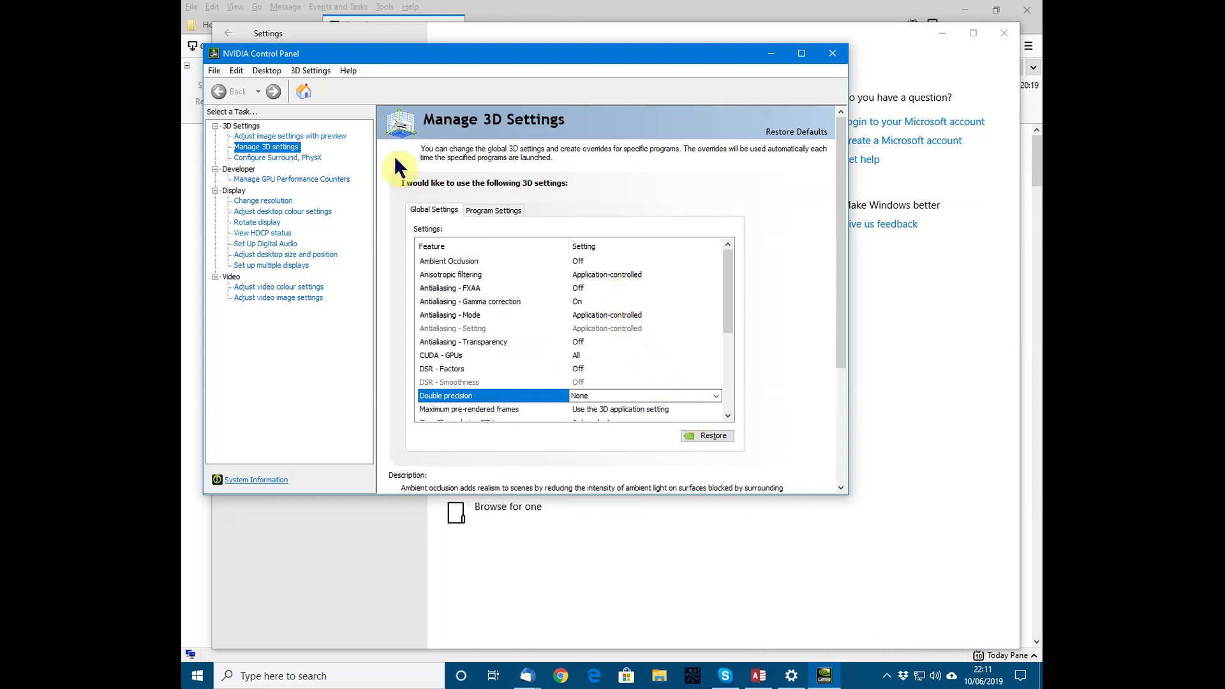
pyautogui.click(274, 67)
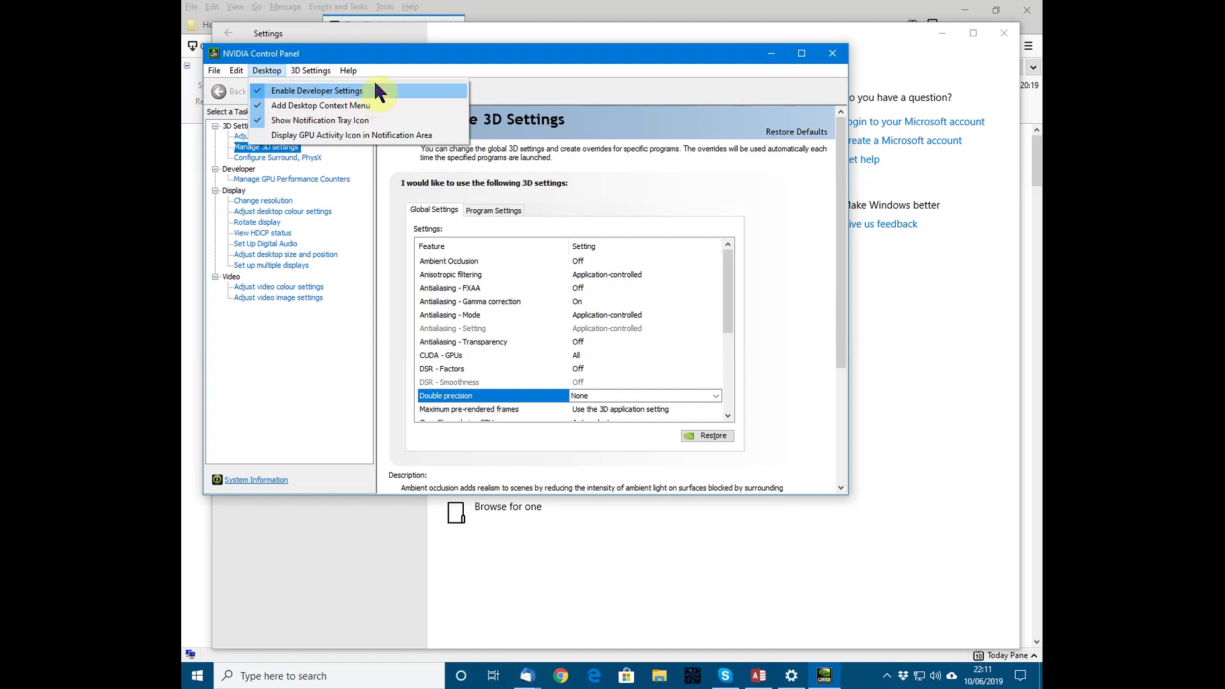
pyautogui.moveTo(332, 73)
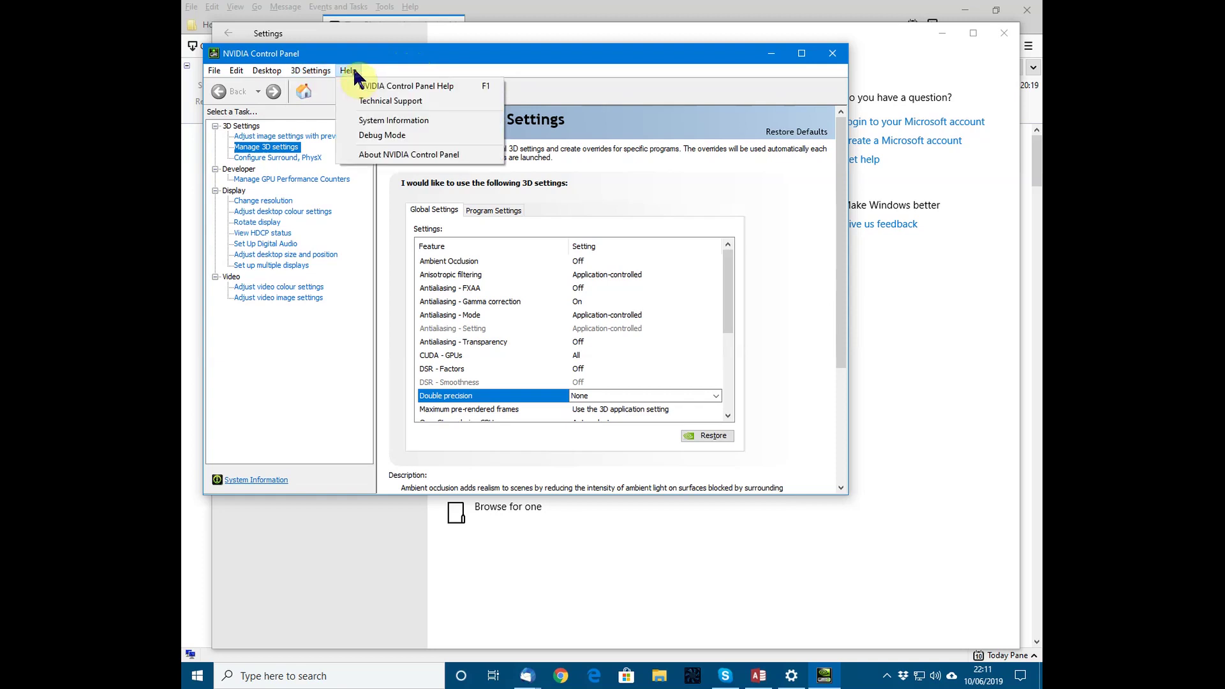
pyautogui.click(452, 70)
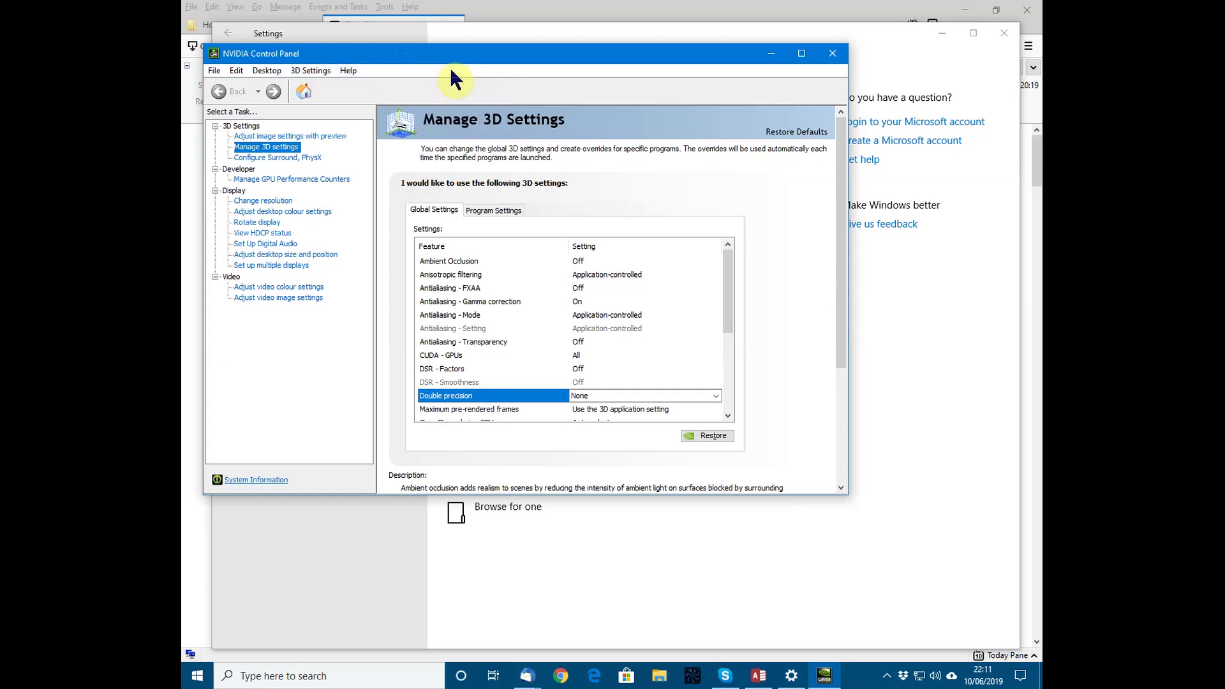
# Step: Set the global Ambient Occlusion feature to Performance and apply the change
pyautogui.click(578, 260)
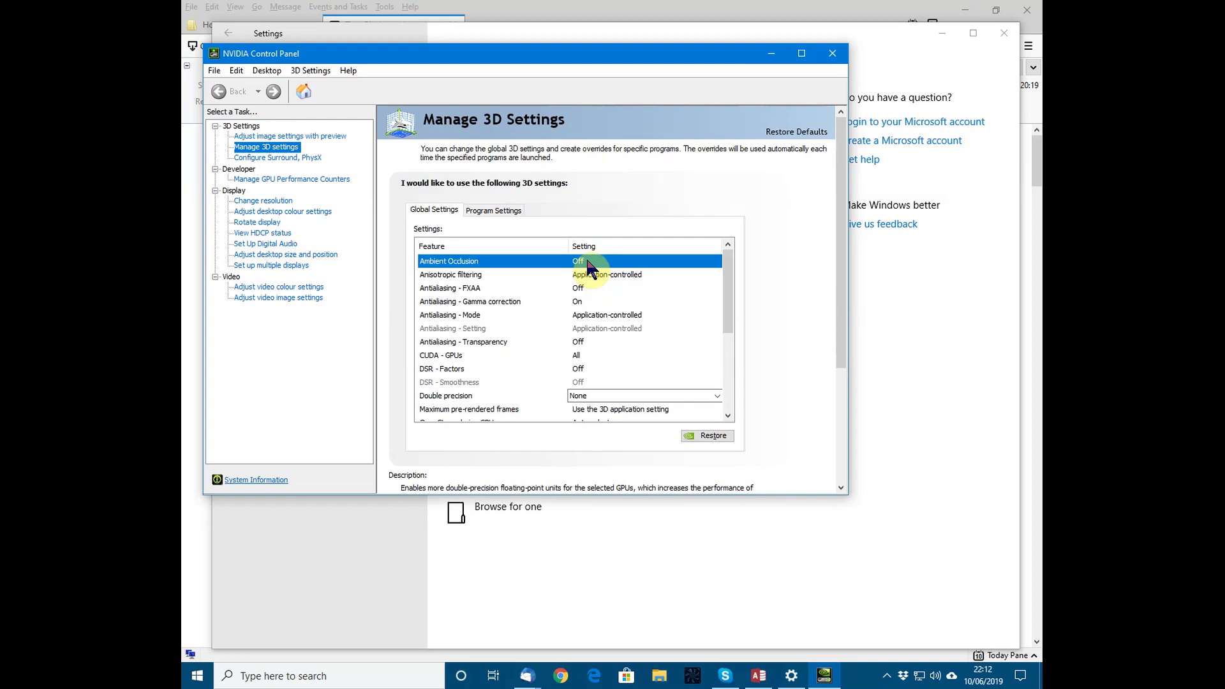
pyautogui.click(587, 259)
pyautogui.click(586, 257)
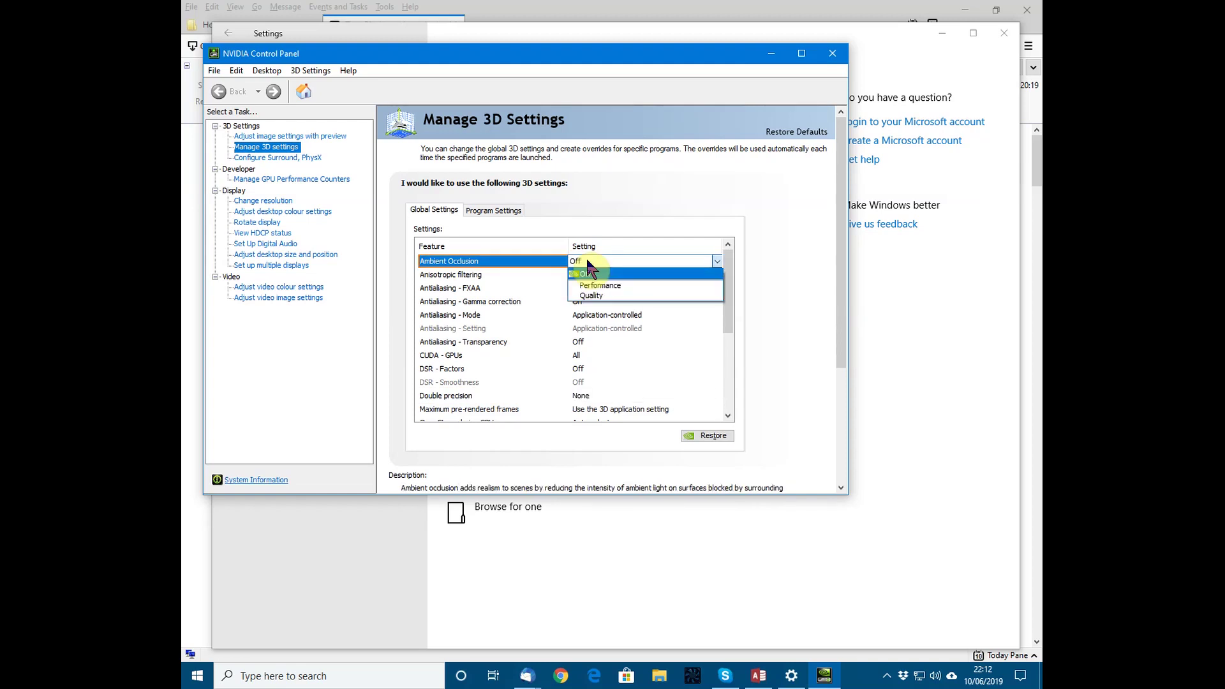
pyautogui.click(617, 286)
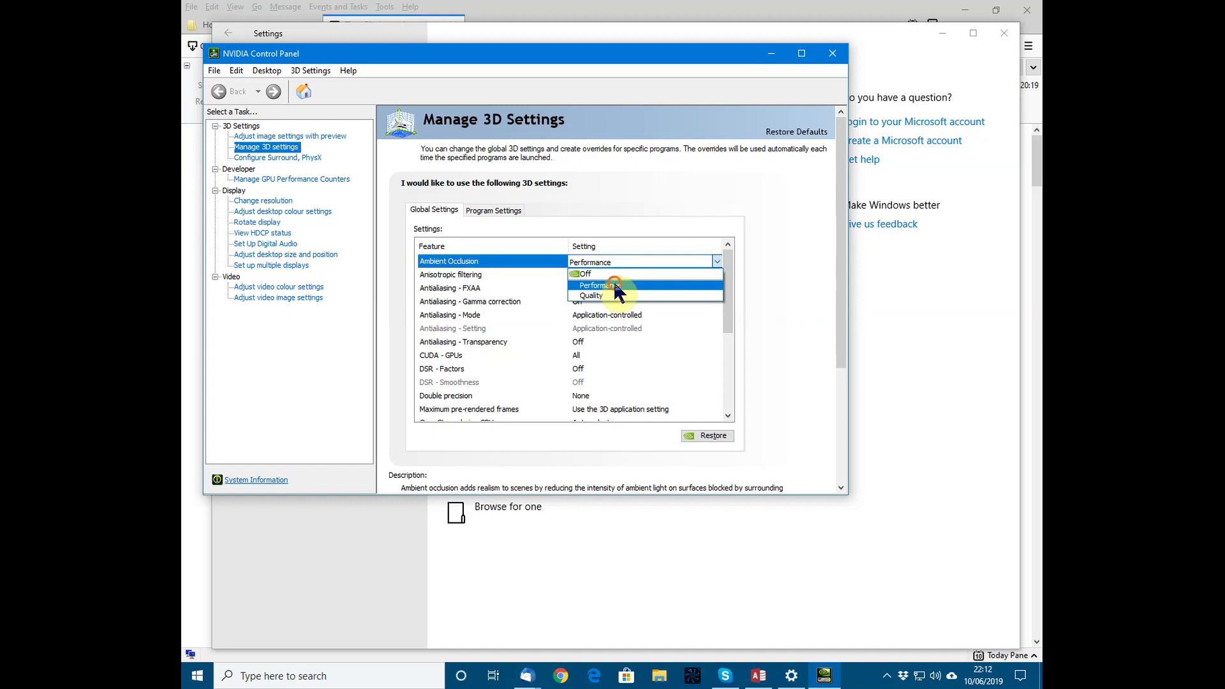
pyautogui.click(614, 286)
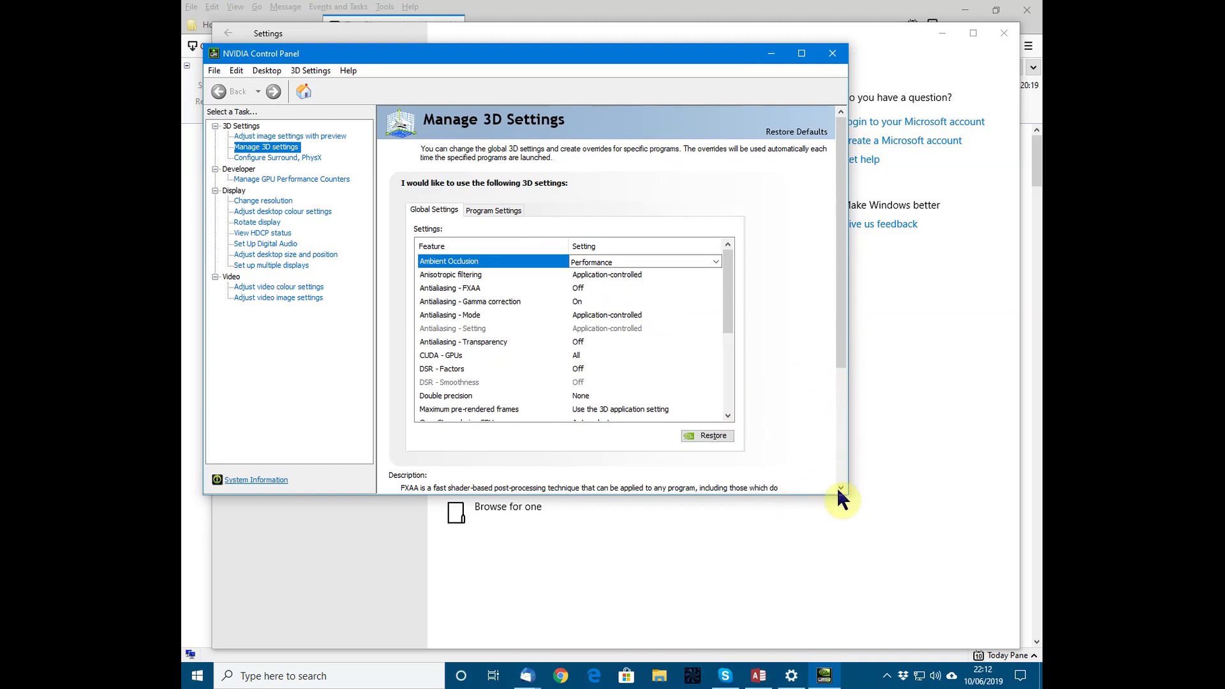
pyautogui.press('Down')
pyautogui.press('Down')
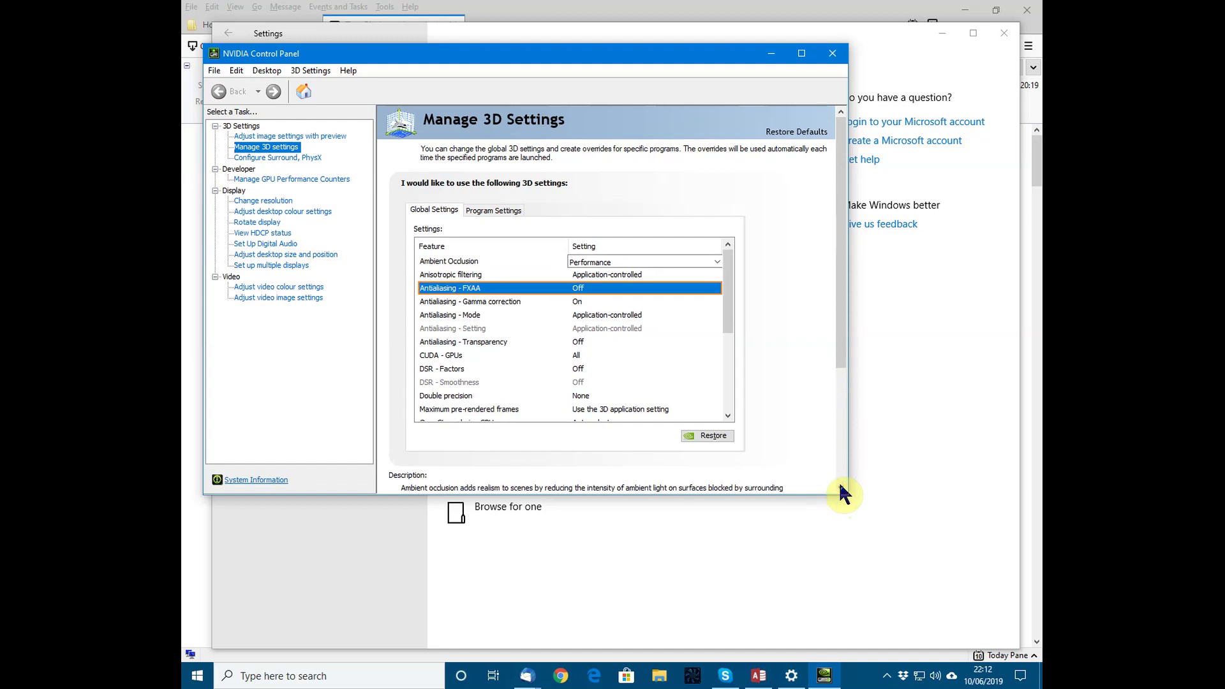
pyautogui.click(841, 486)
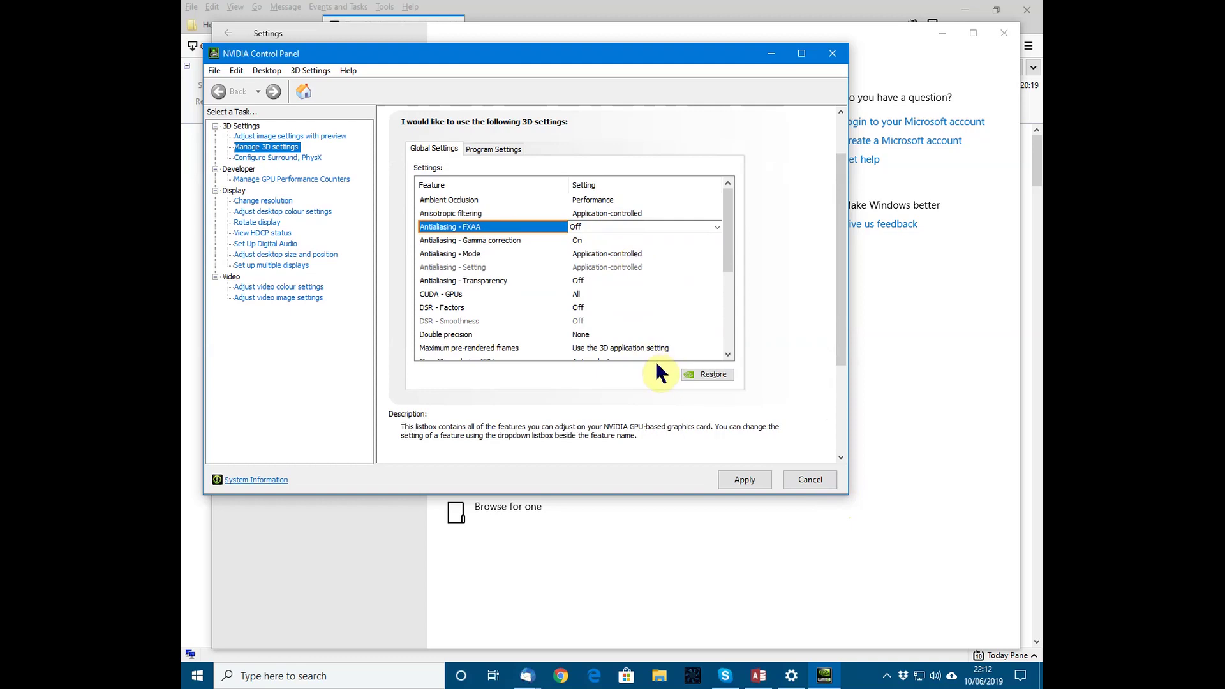
pyautogui.click(745, 483)
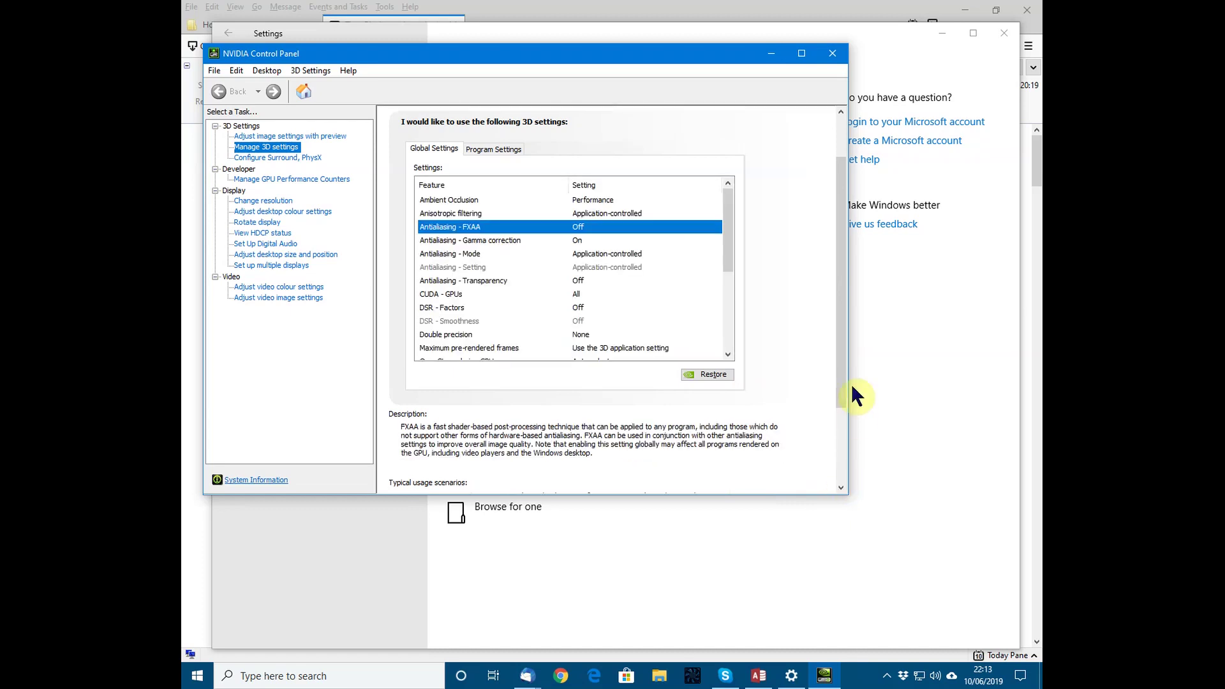
# Step: Try to enable Double precision for the GeForce GTX TITAN Black in the global 3D settings and apply it
pyautogui.click(840, 314)
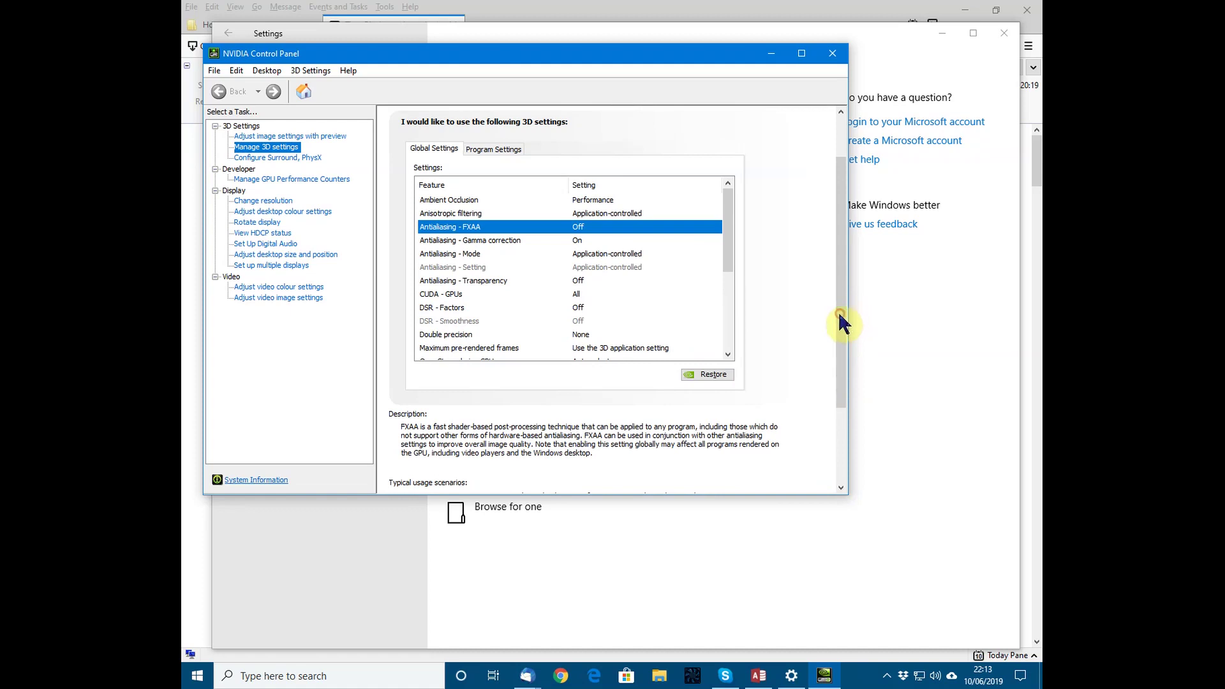
pyautogui.moveTo(842, 401); pyautogui.dragTo(843, 421)
pyautogui.scroll(-3, 588, 338)
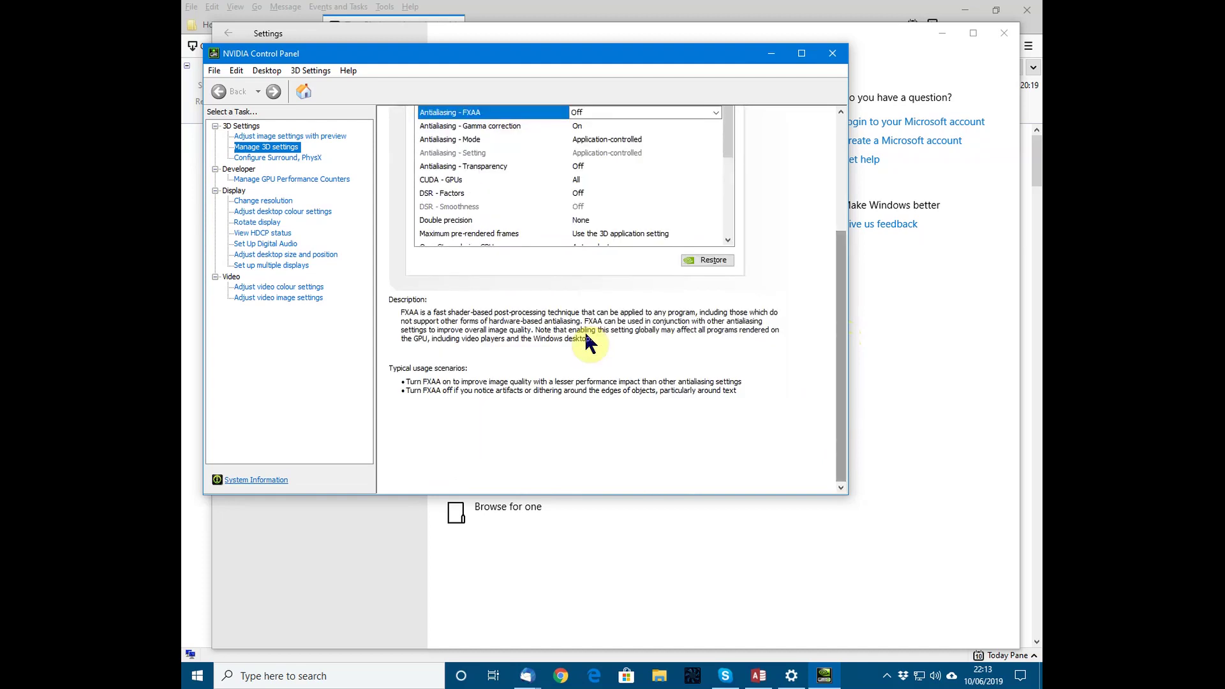
pyautogui.click(583, 219)
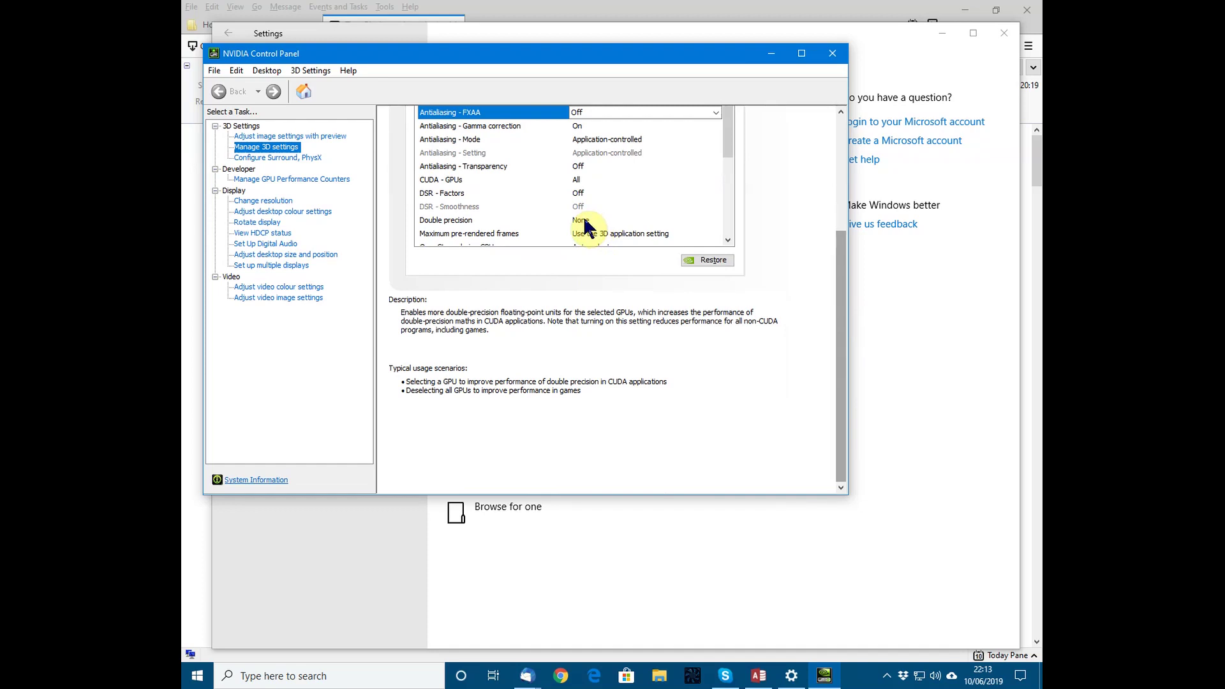
pyautogui.click(583, 220)
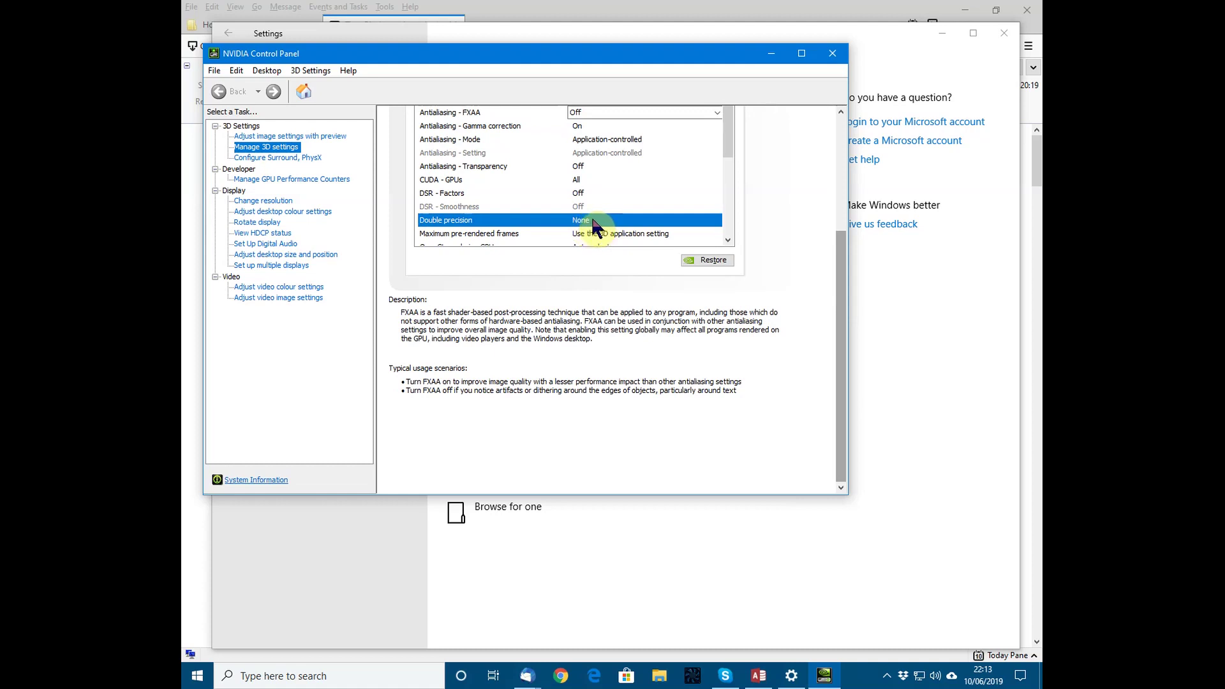
pyautogui.click(593, 221)
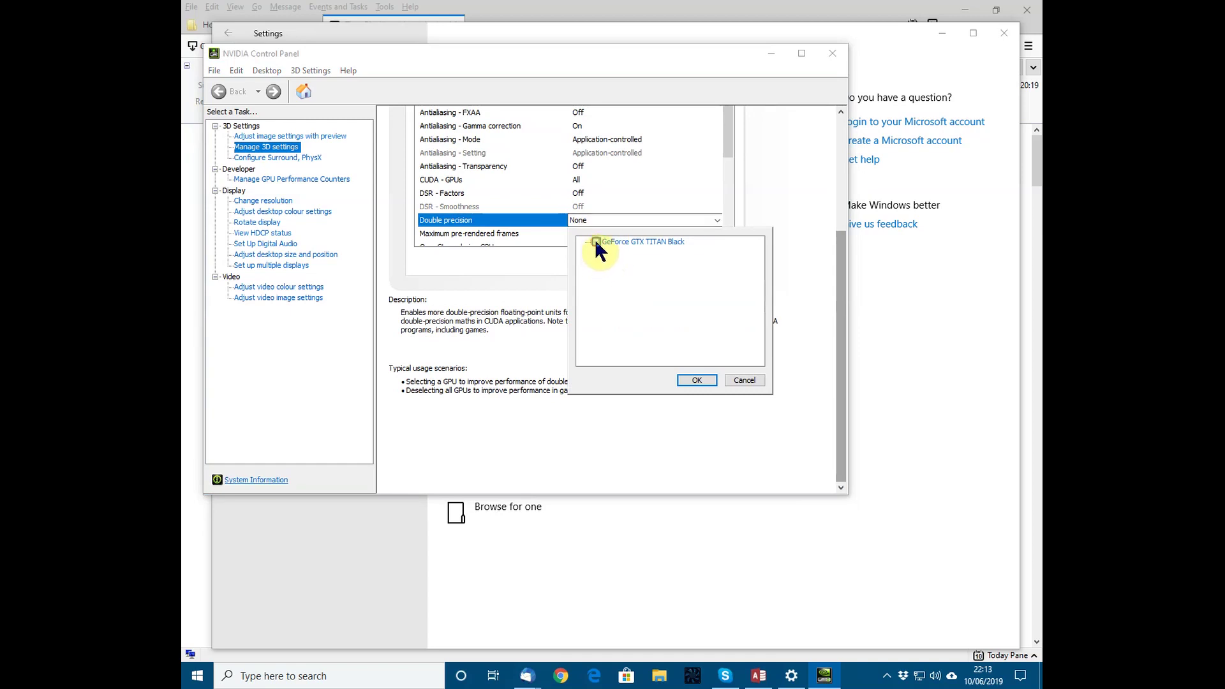
pyautogui.click(596, 242)
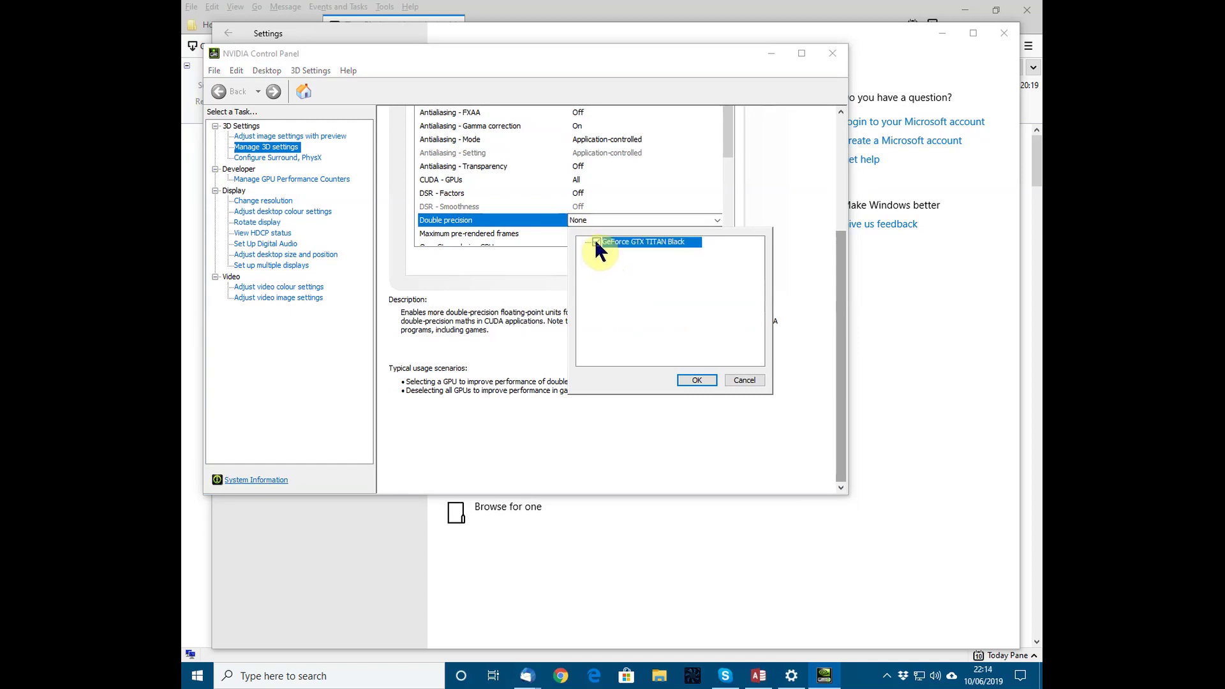
pyautogui.click(698, 380)
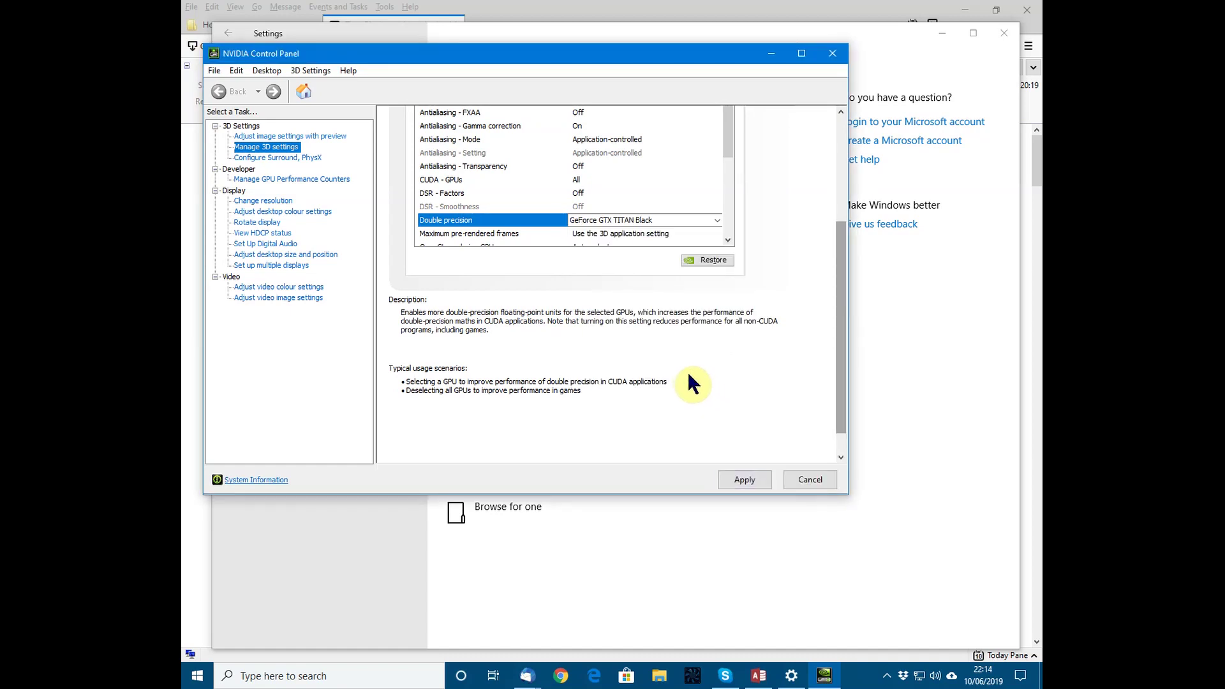
pyautogui.click(743, 477)
pyautogui.click(745, 480)
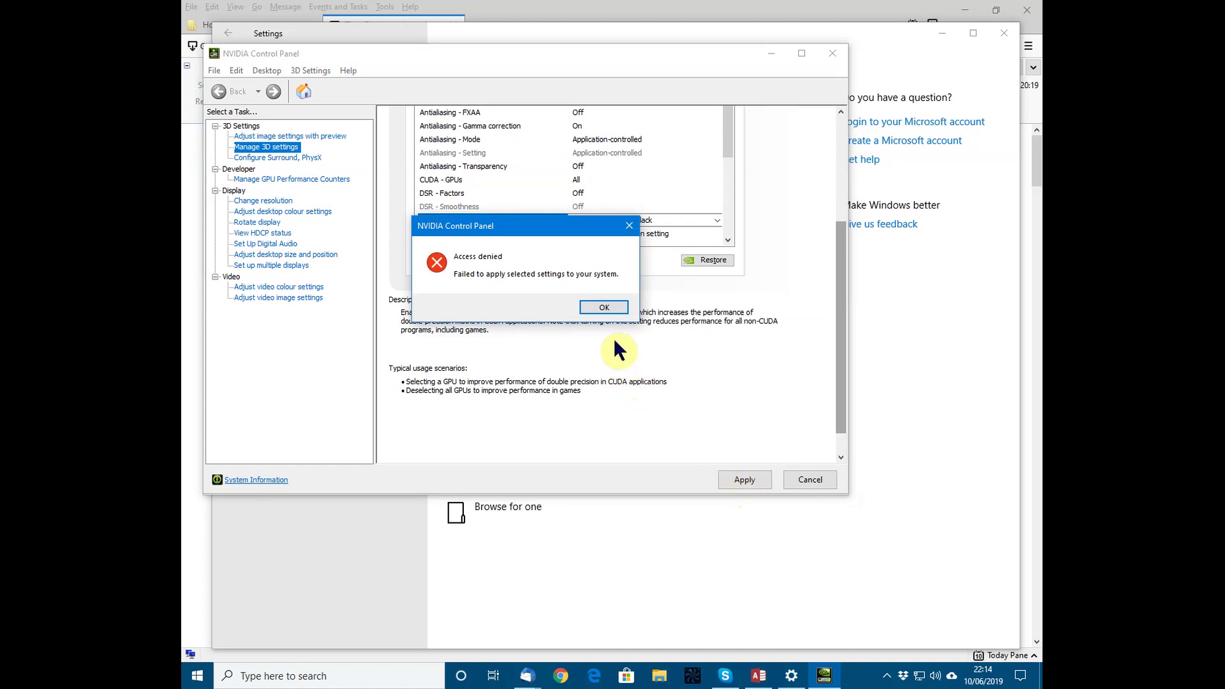
pyautogui.click(598, 308)
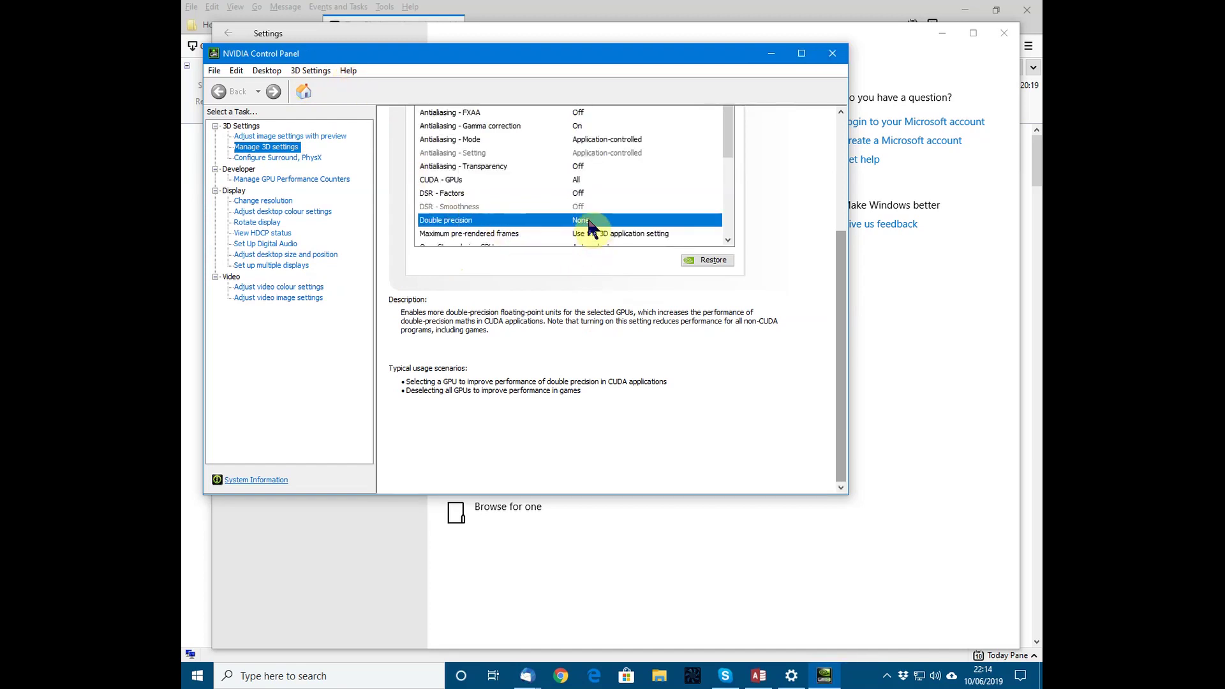
# Step: Examine the graphics card's details in the NVIDIA system information, from driver version to part number, and close it
pyautogui.click(348, 72)
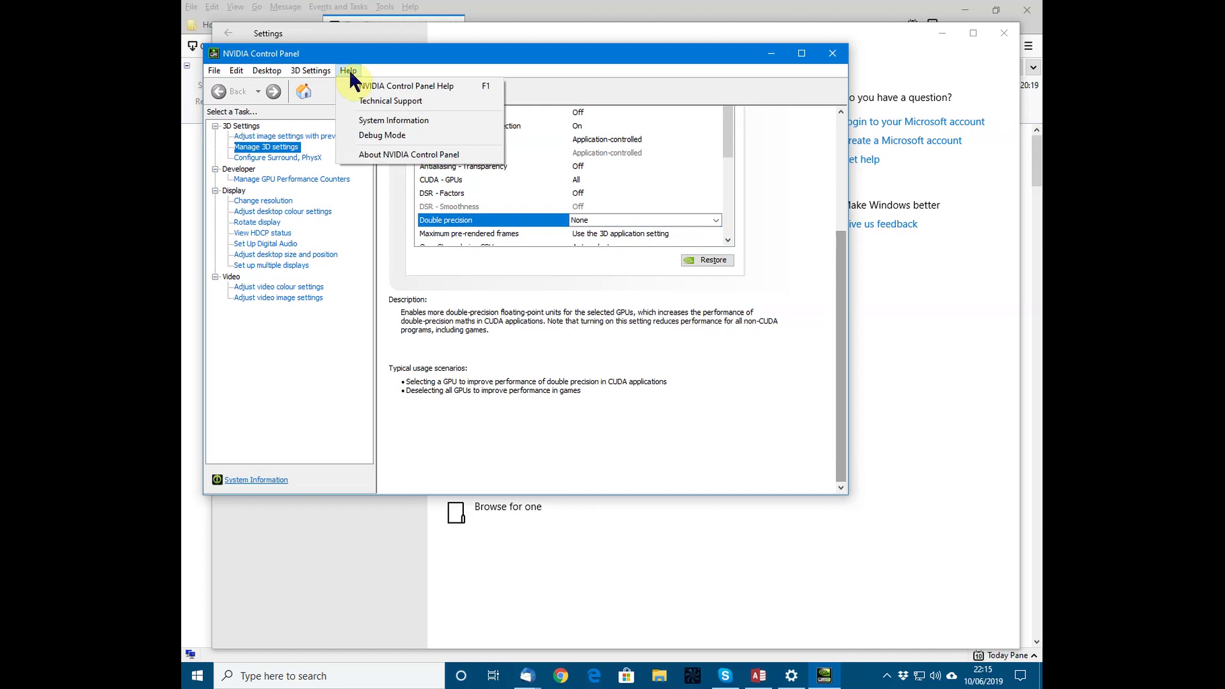
pyautogui.click(402, 122)
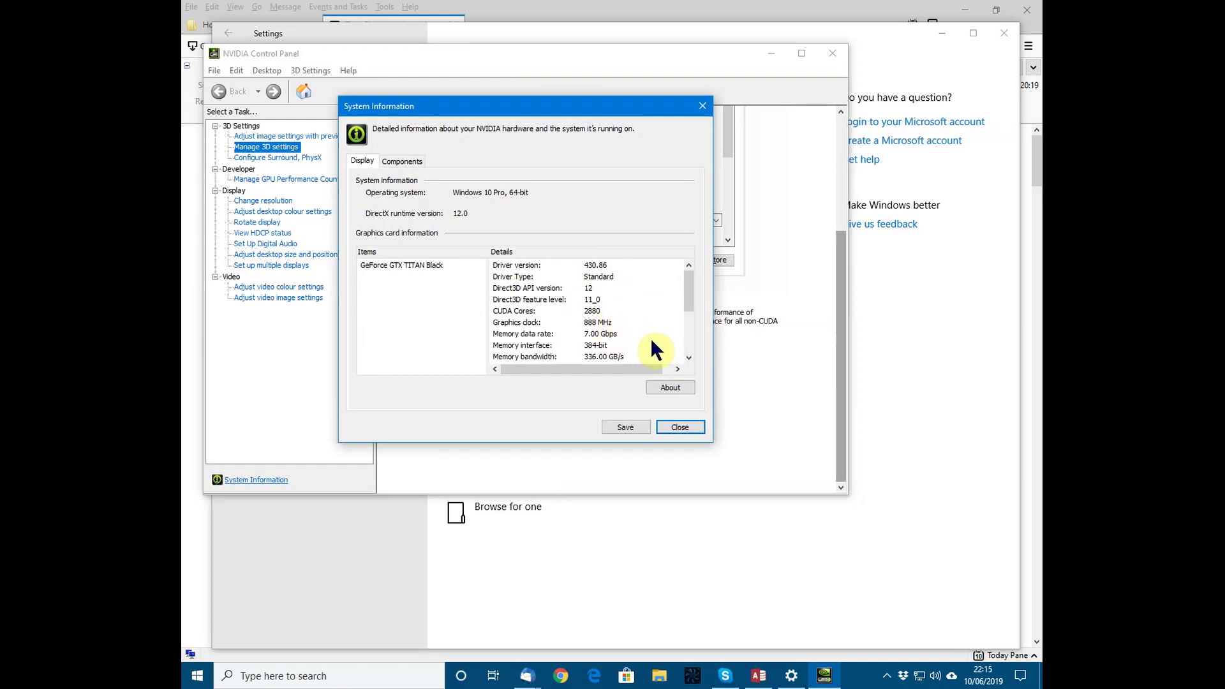
pyautogui.click(689, 358)
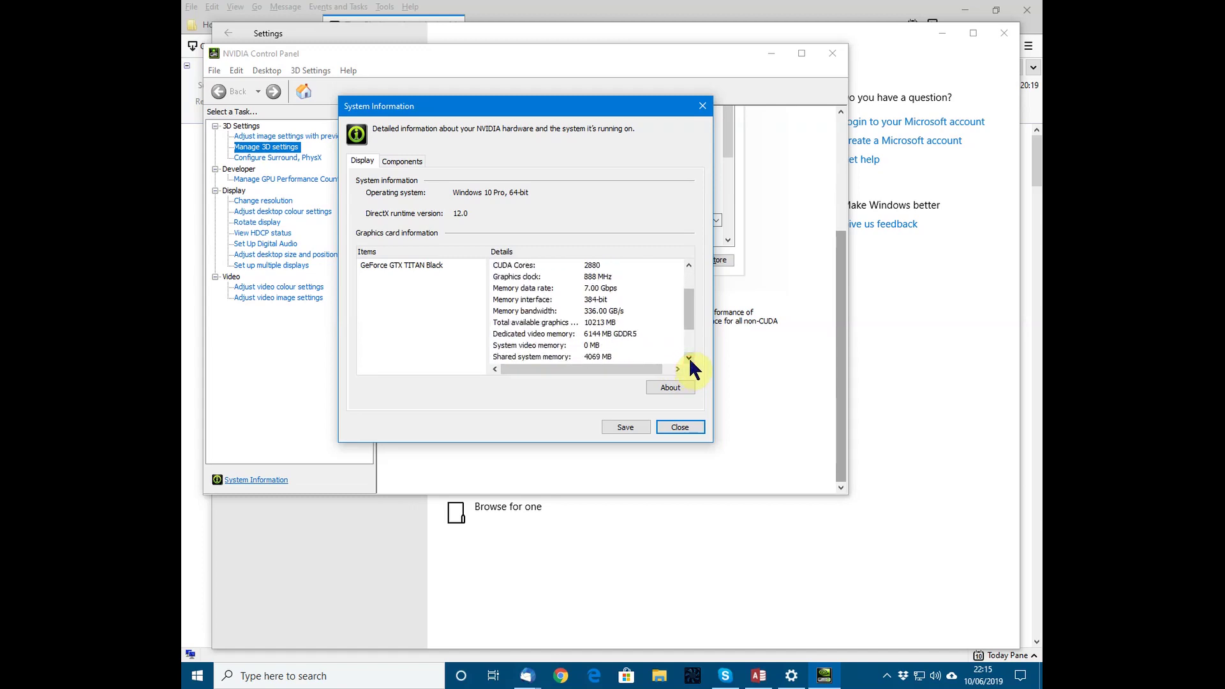
pyautogui.click(689, 357)
pyautogui.click(689, 357)
pyautogui.click(690, 358)
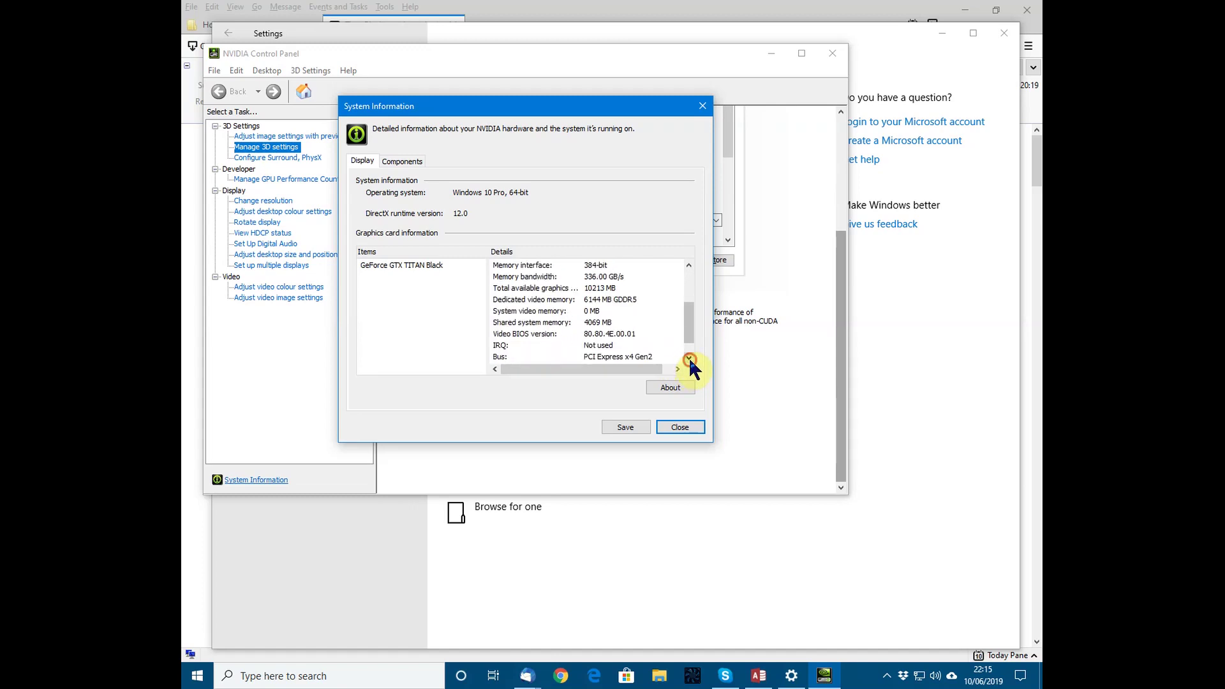
pyautogui.click(689, 357)
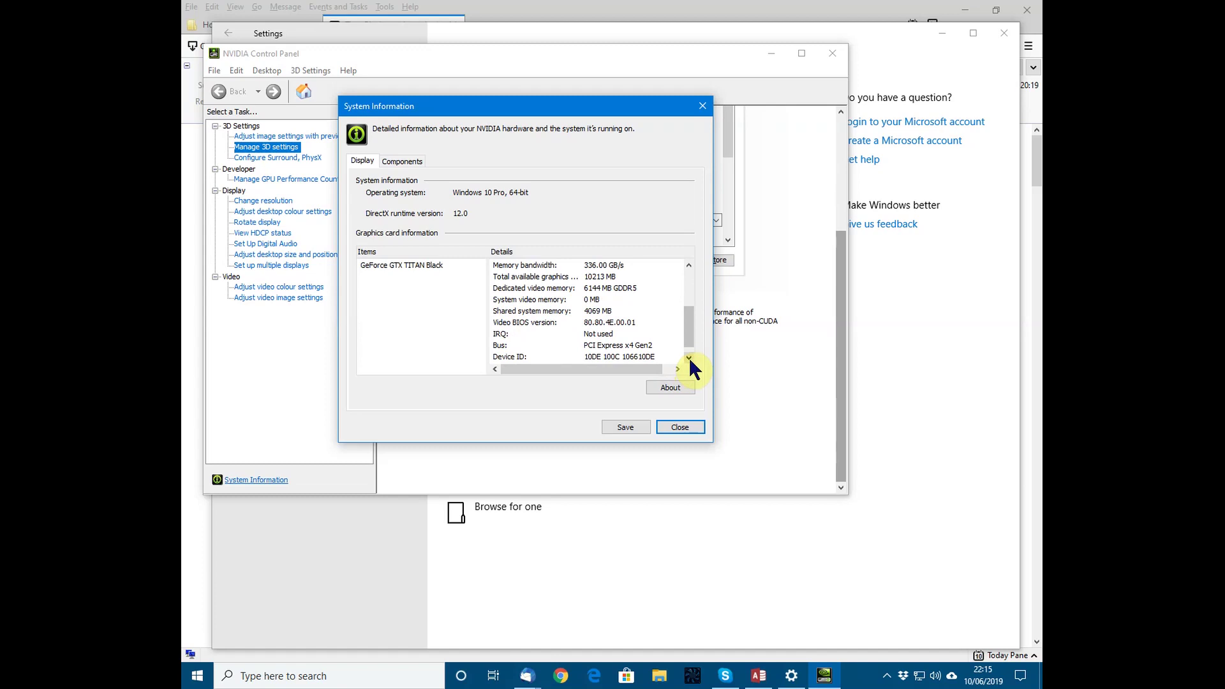
pyautogui.click(689, 358)
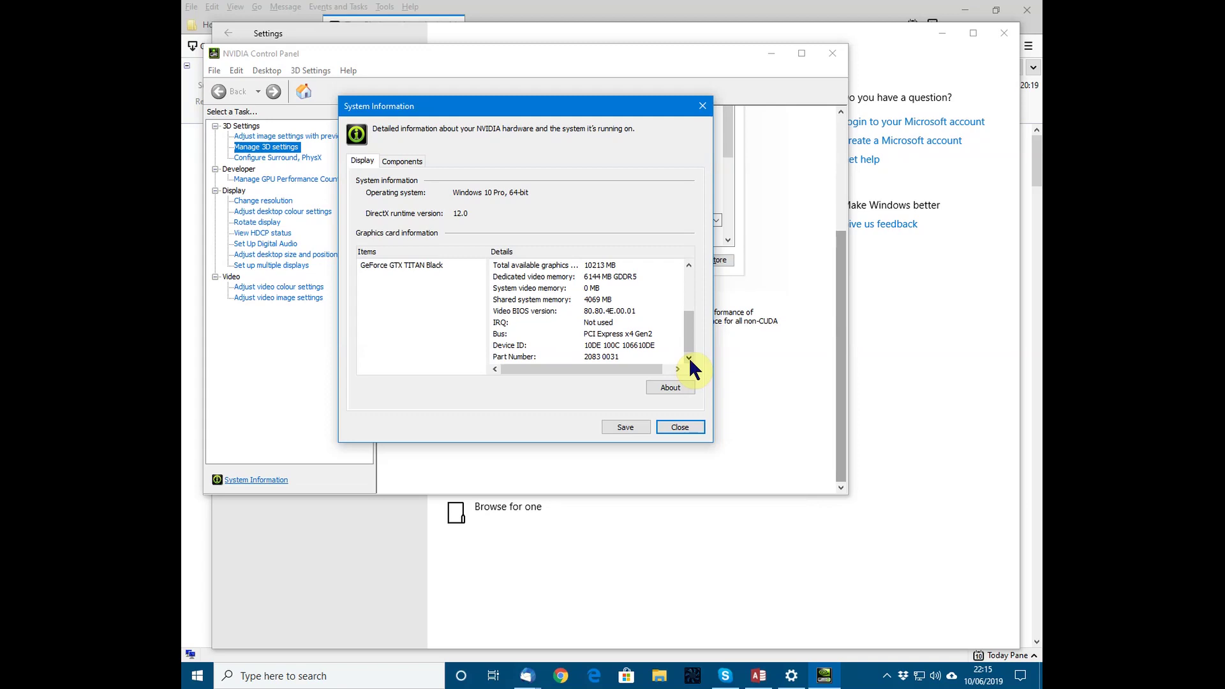
pyautogui.click(678, 427)
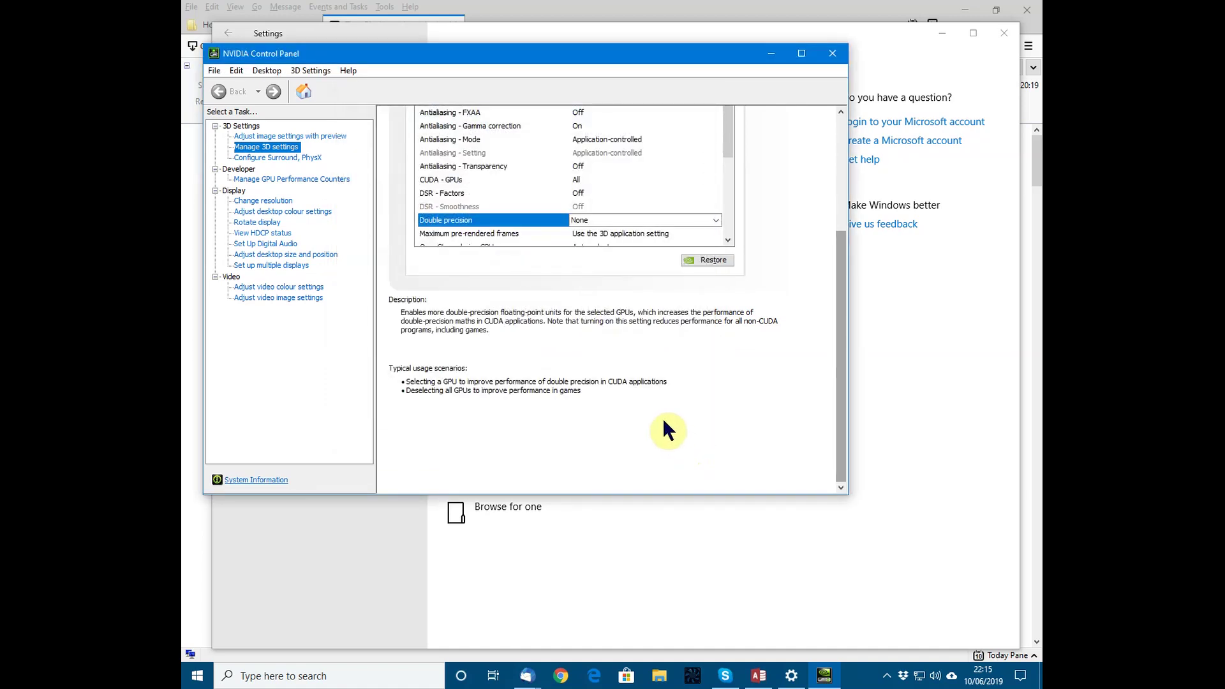